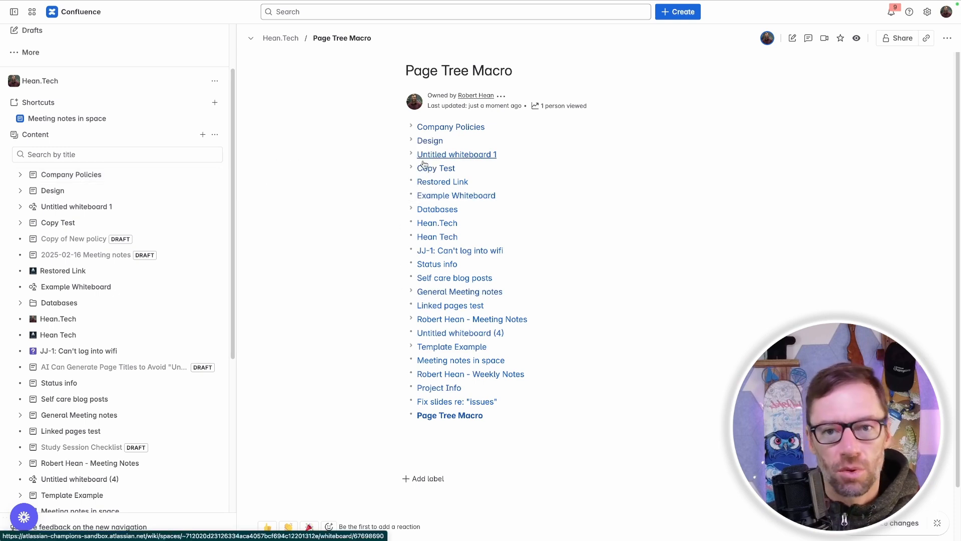
Expand and collapse the Design and Company Policies branches in the page's tree
click(411, 138)
click(411, 124)
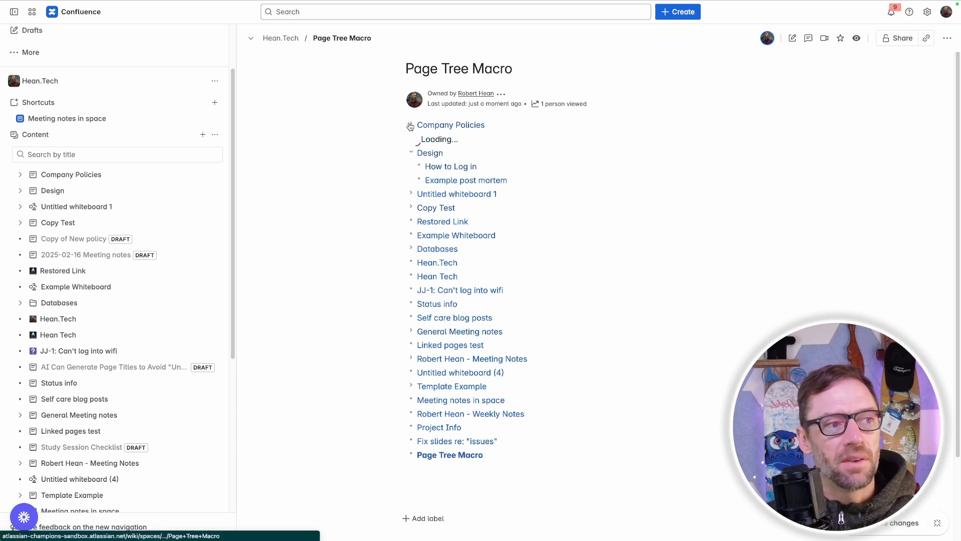
click(411, 123)
click(410, 139)
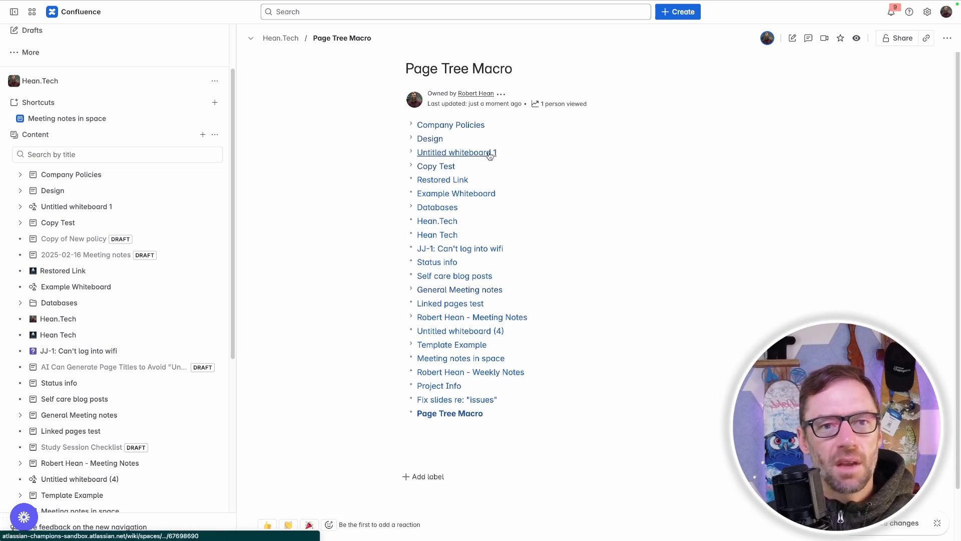
Edit the Page Tree Macro page and open the settings of its Page Tree macro
click(793, 38)
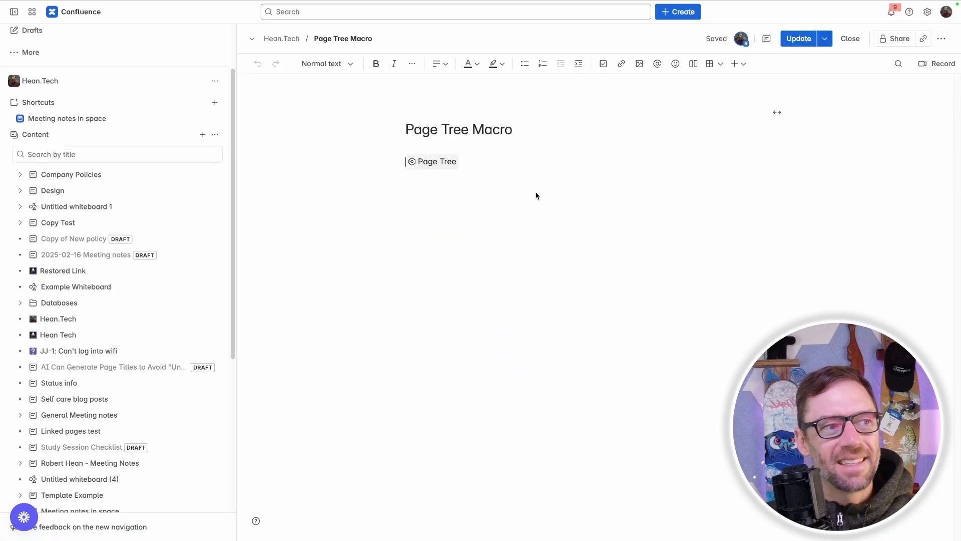
click(435, 167)
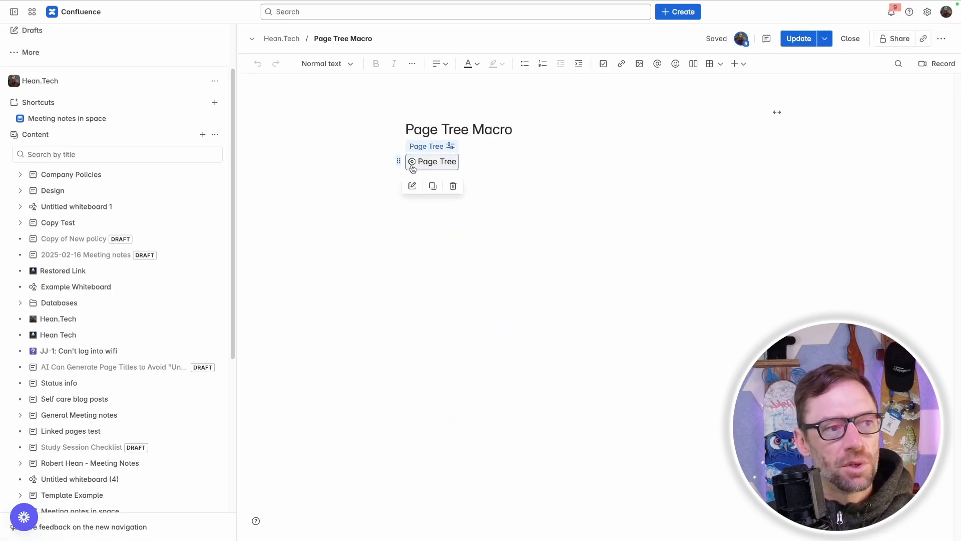
click(413, 185)
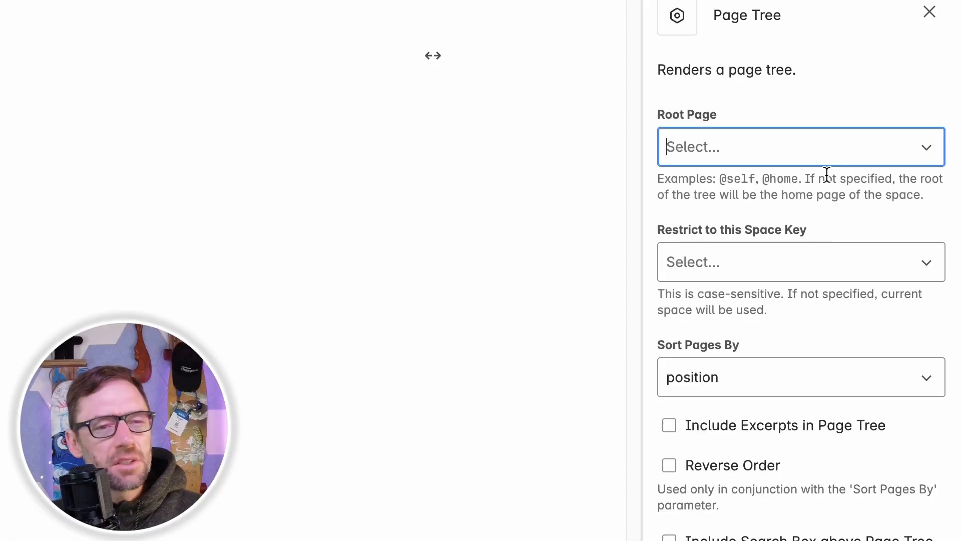
Try the Design page as the macro's root page and clear the selection again
click(854, 155)
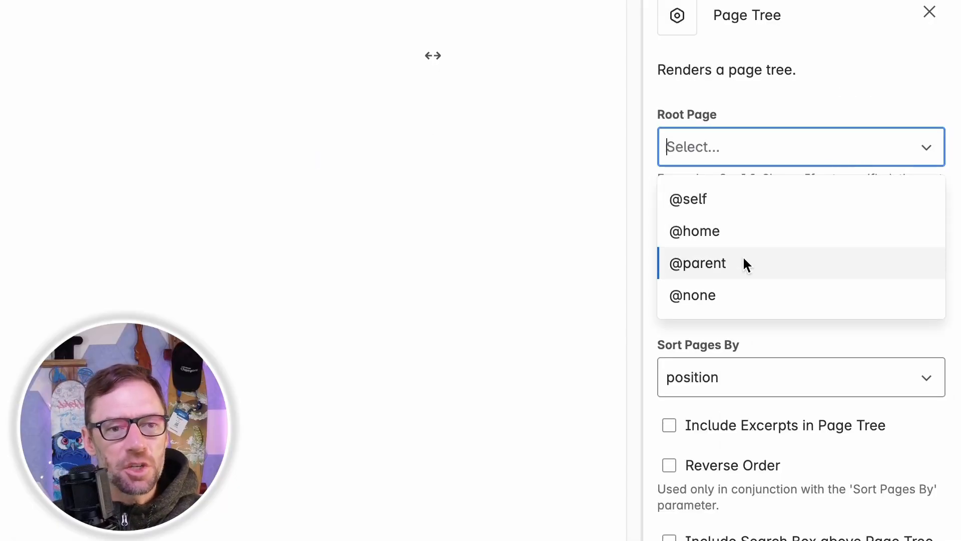
click(777, 63)
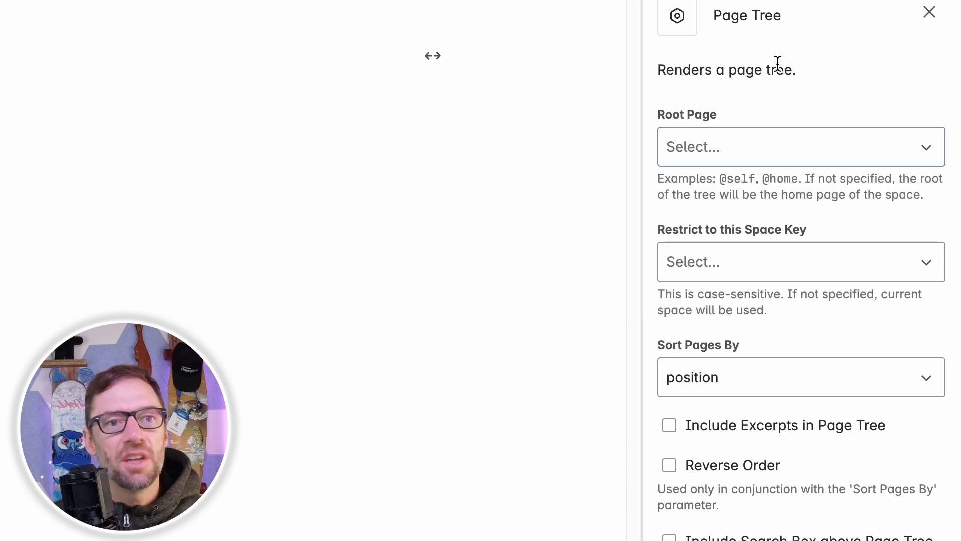
click(740, 161)
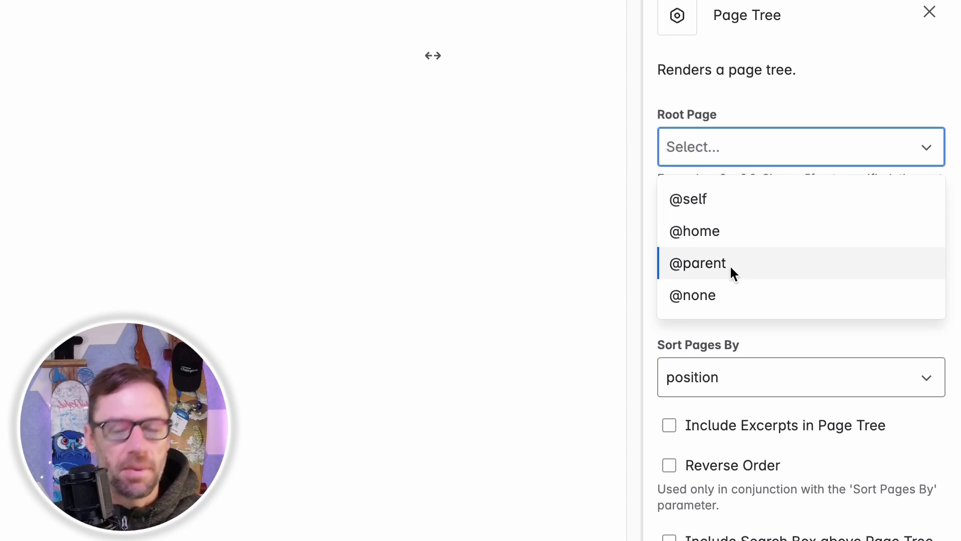
text(Design)
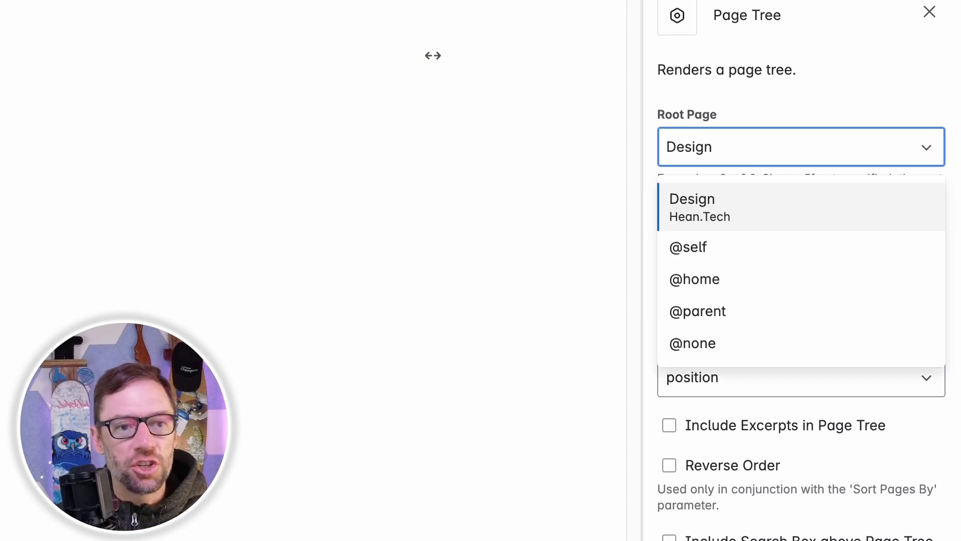
click(777, 201)
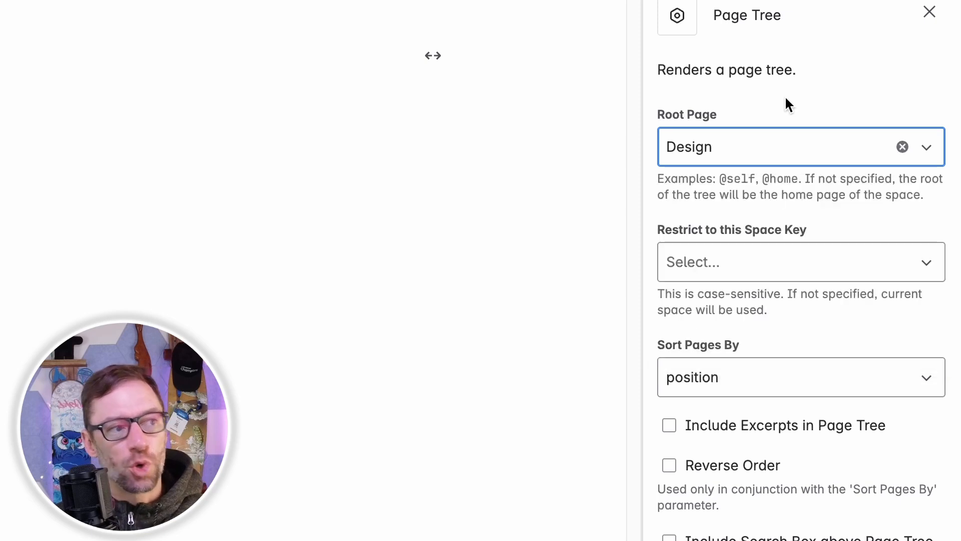
click(903, 147)
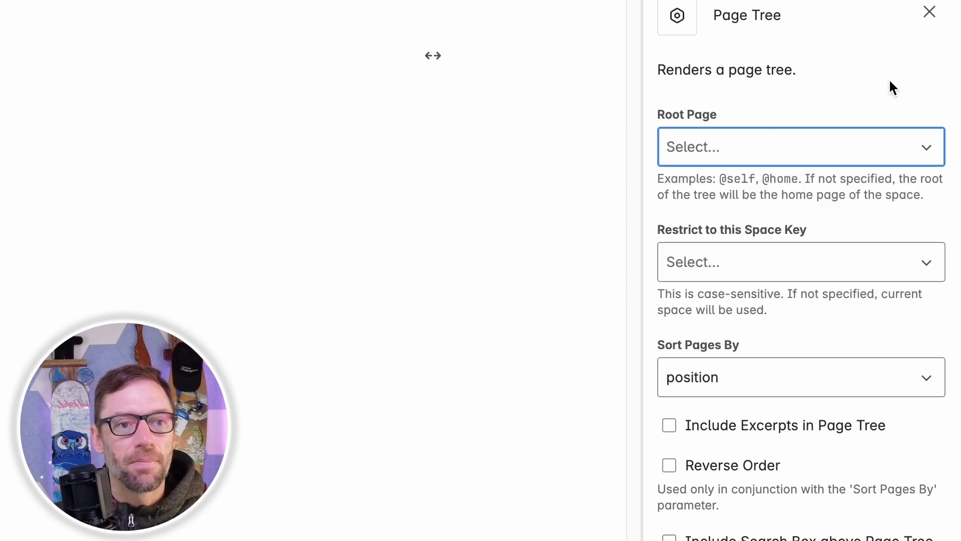
Review the spaces available for restricting the page tree and set its pages to sort by modified
click(821, 282)
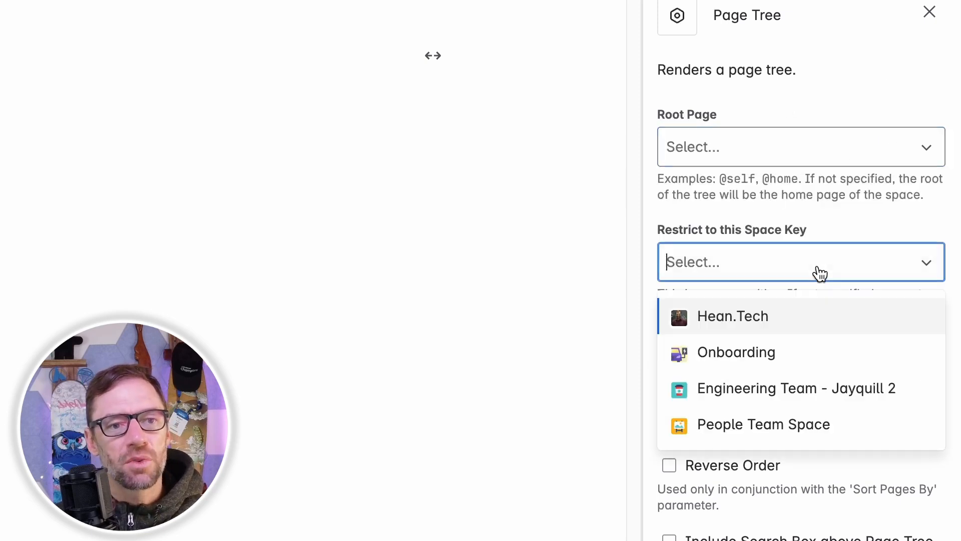
click(777, 260)
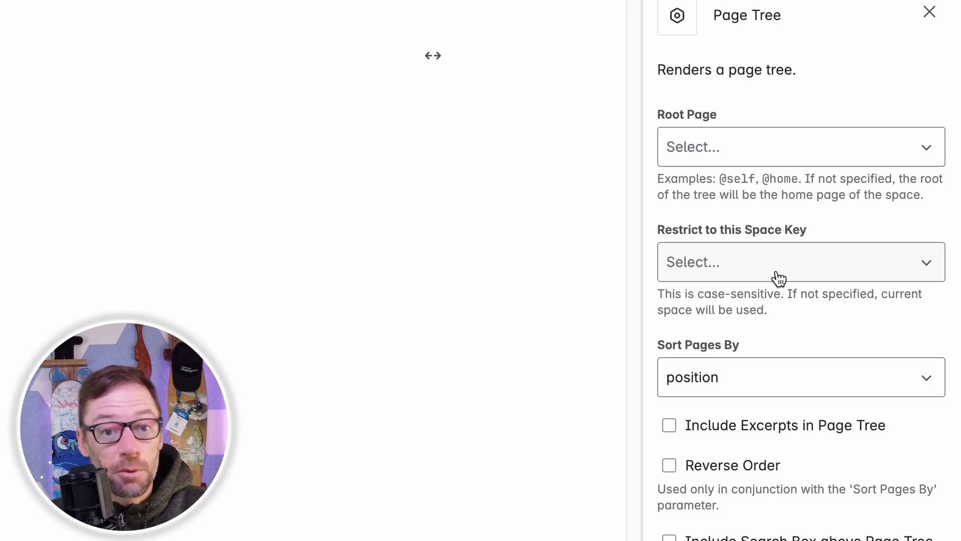
scroll(851, 330, down, 4)
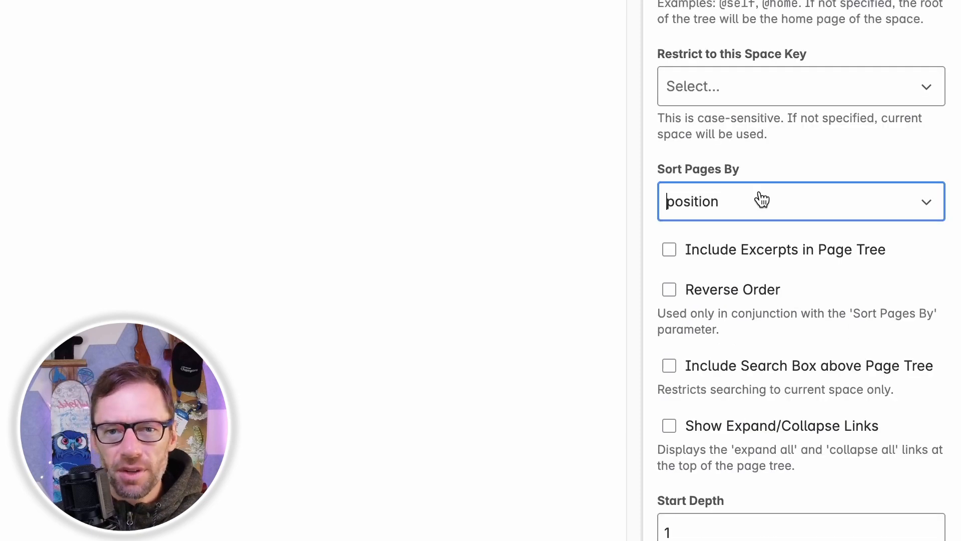
click(762, 199)
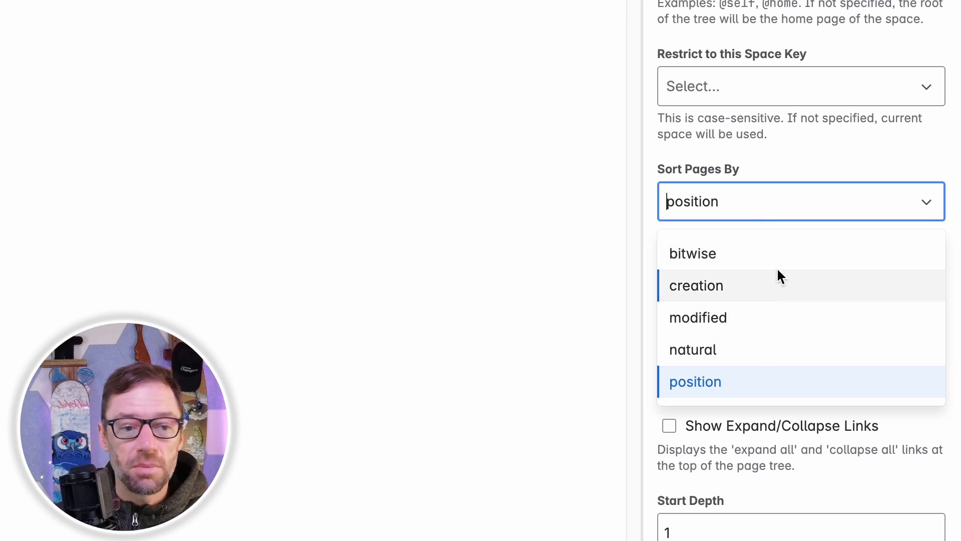
click(774, 283)
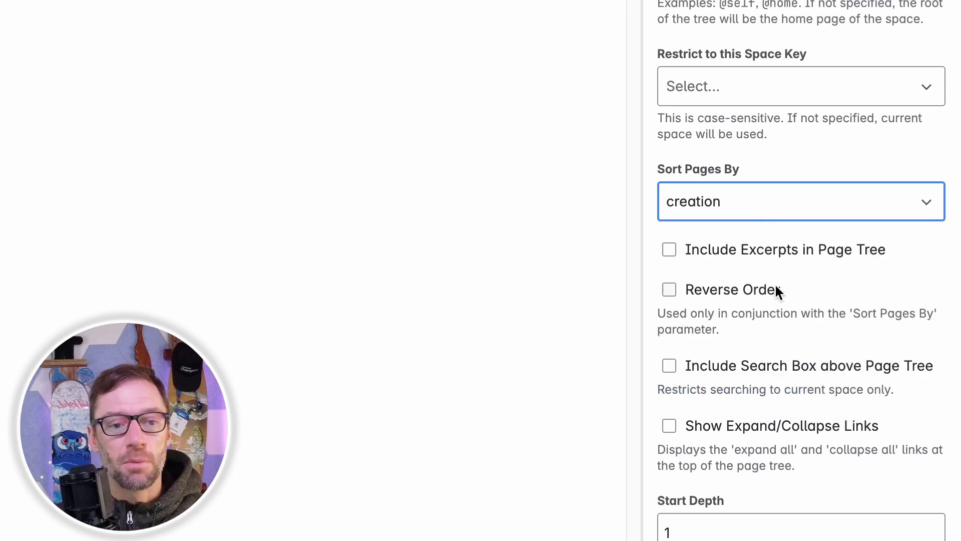
click(781, 208)
click(784, 325)
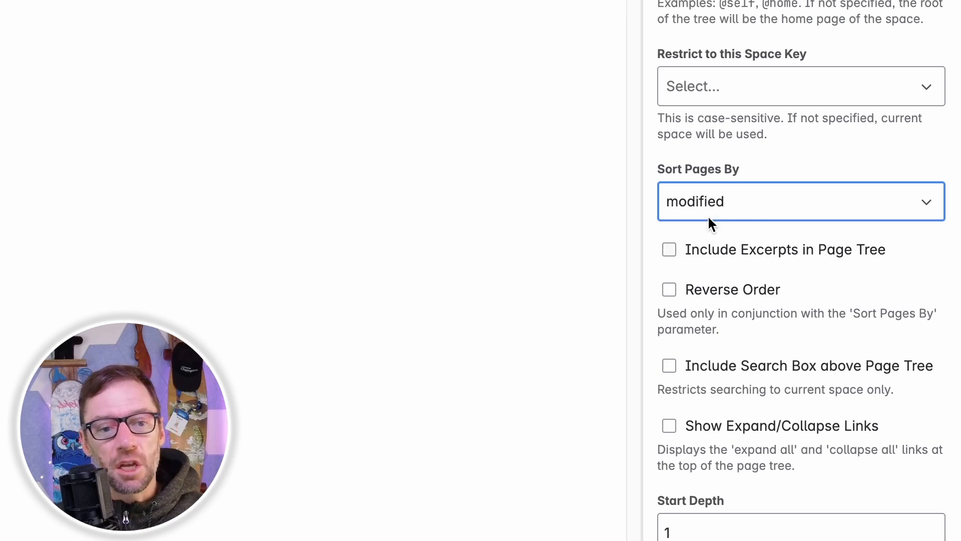
Try the option to include excerpts in the page tree, leave it off, and review the sort options
click(669, 249)
drag(736, 249, 844, 251)
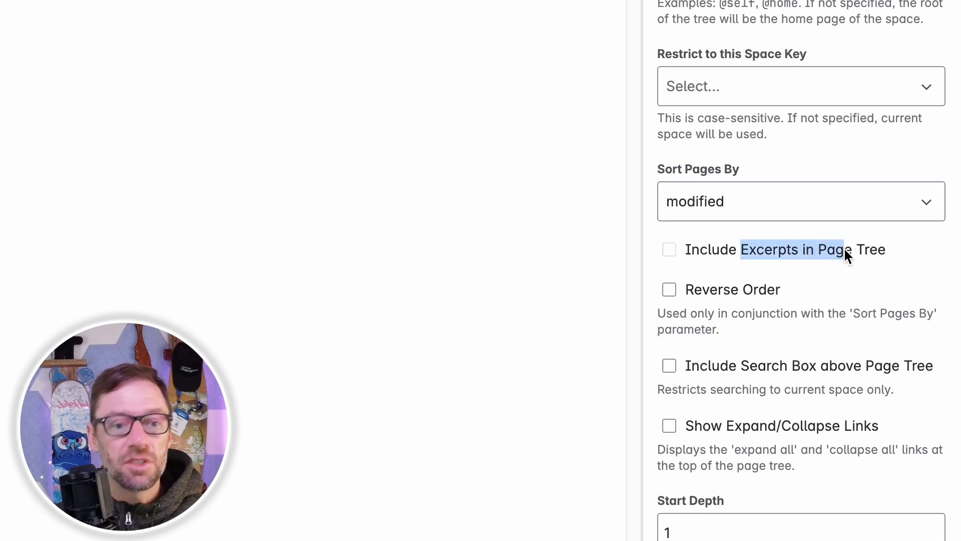
click(848, 248)
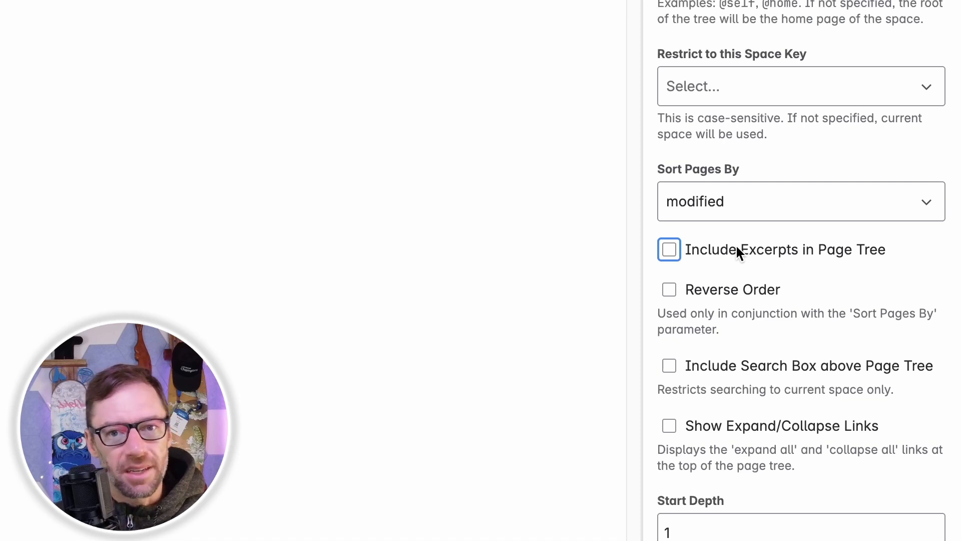
click(850, 200)
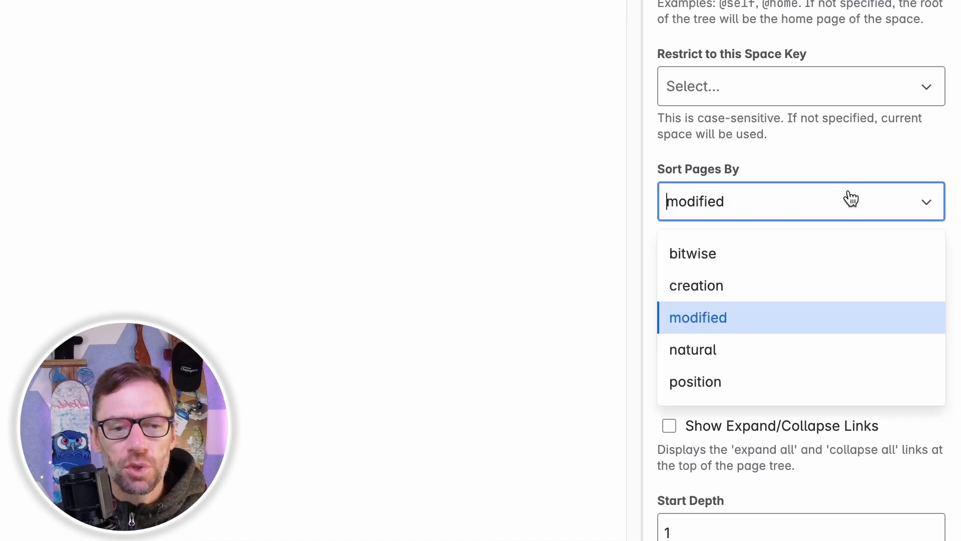
click(850, 199)
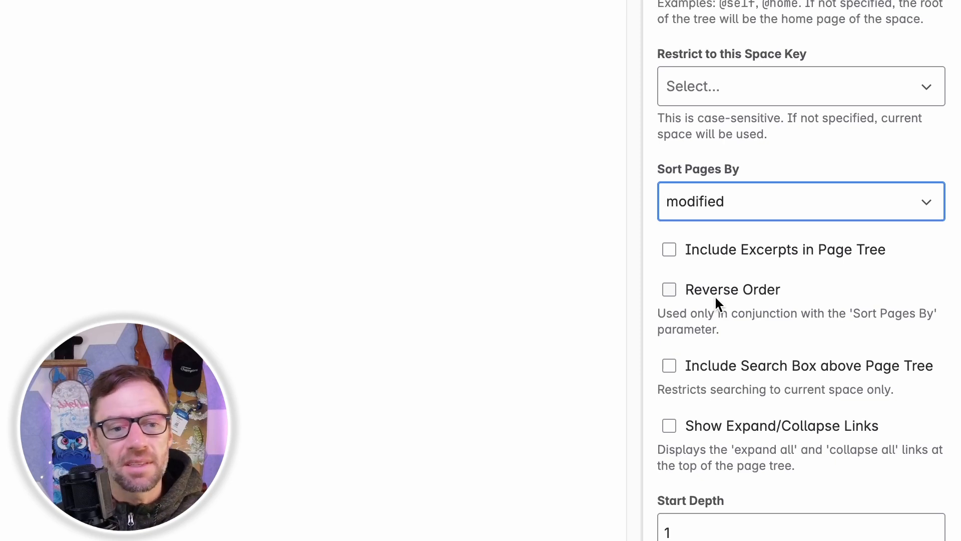
Enable the search box above the page tree and the expand/collapse links in the macro settings
scroll(740, 254, down, 2)
click(729, 251)
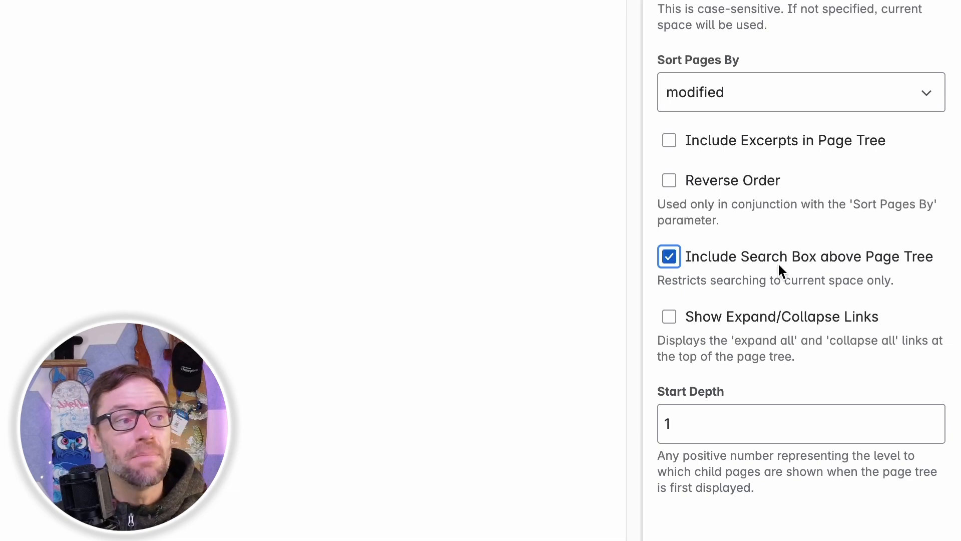
click(763, 268)
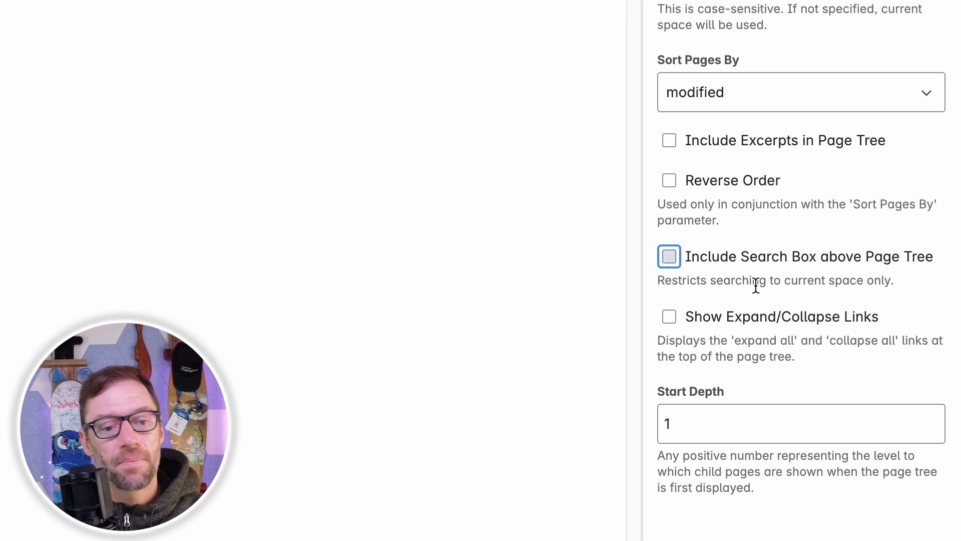
click(729, 321)
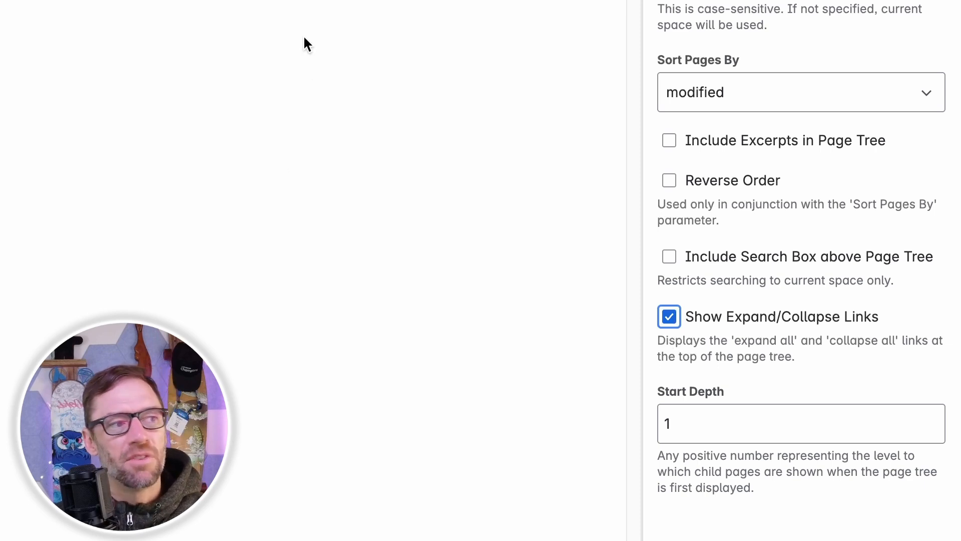
click(726, 435)
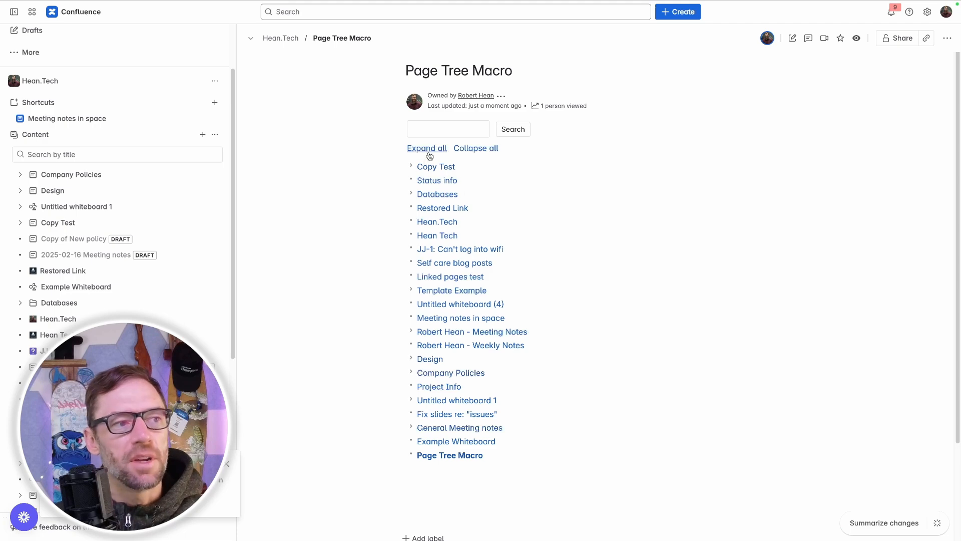
Expand and collapse the entire published page tree, and search for "Macro" with its search box
click(429, 149)
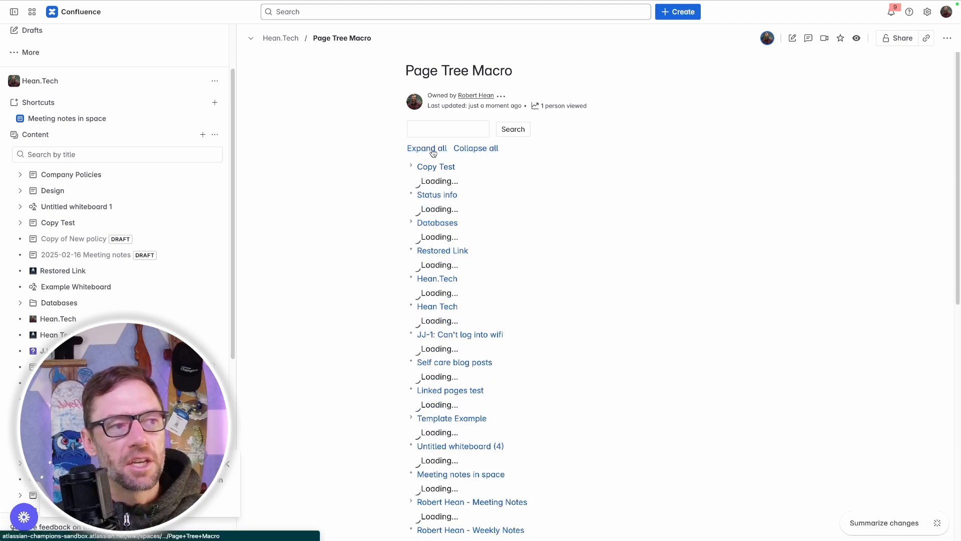
click(476, 150)
click(442, 125)
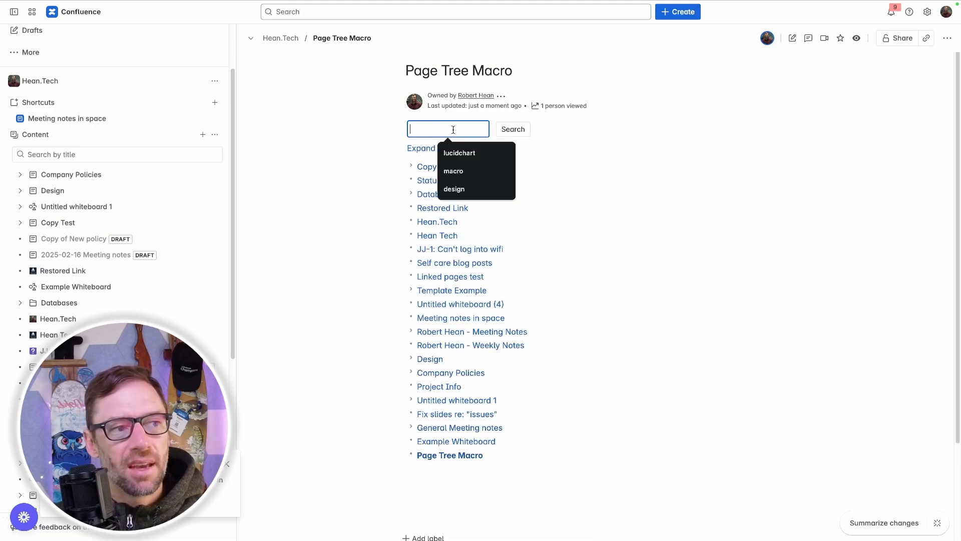
text(Macro)
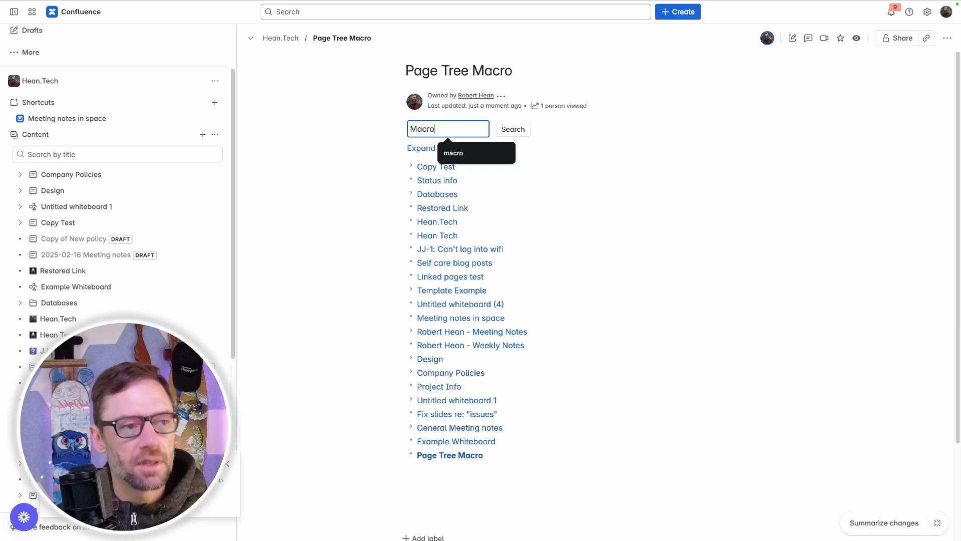
key(Return)
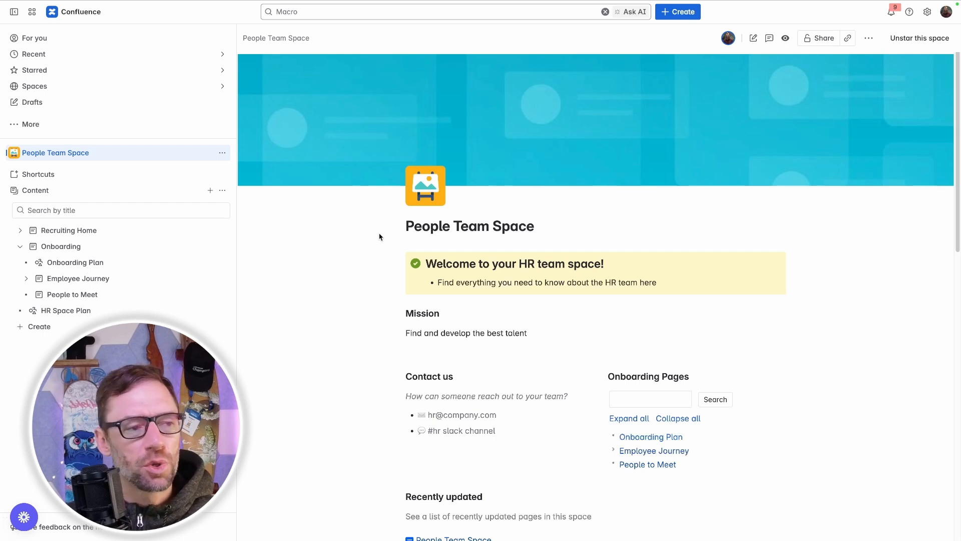
Examine the Onboarding Pages section of the People Team Space overview and expand Employee Journey in its page tree
drag(380, 234, 483, 230)
click(476, 243)
scroll(489, 256, down, 2)
scroll(490, 256, down, 1)
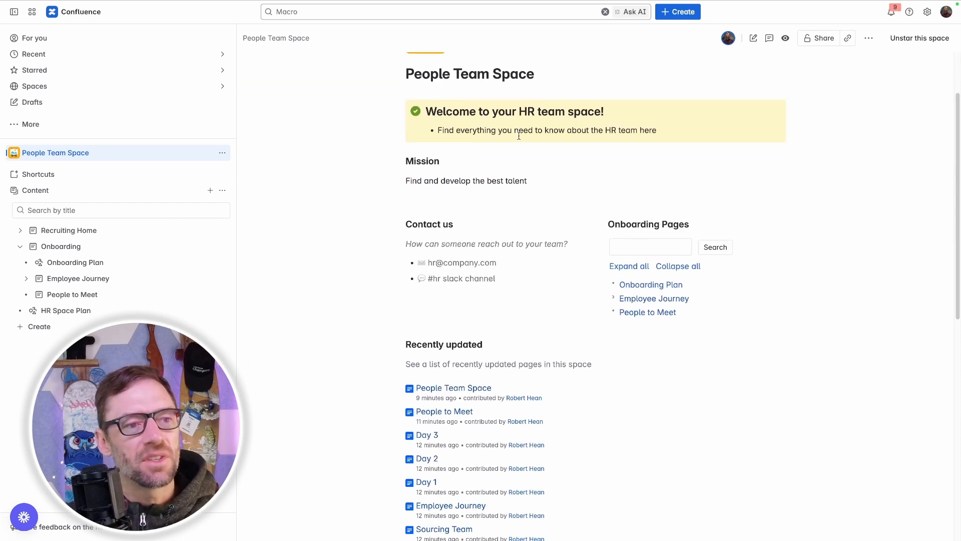
drag(607, 224, 690, 225)
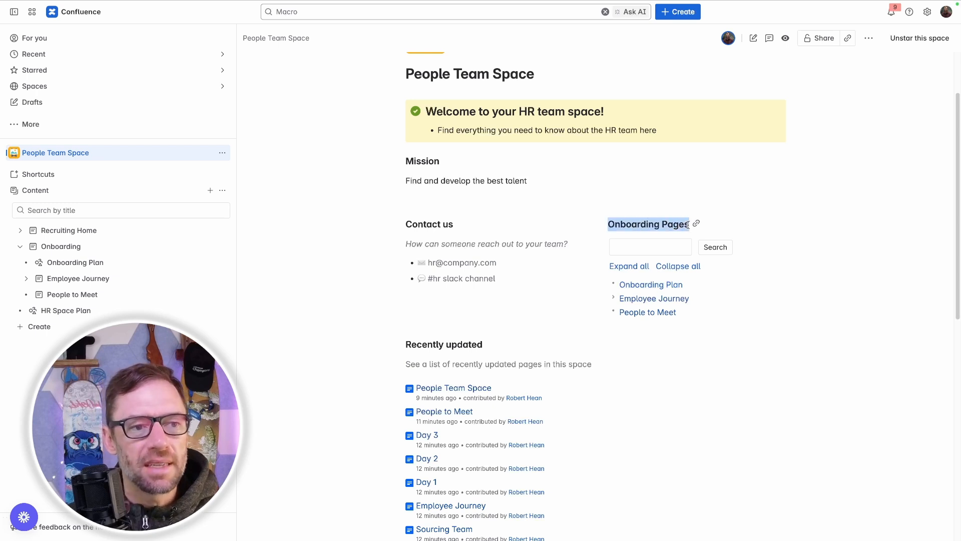
click(668, 235)
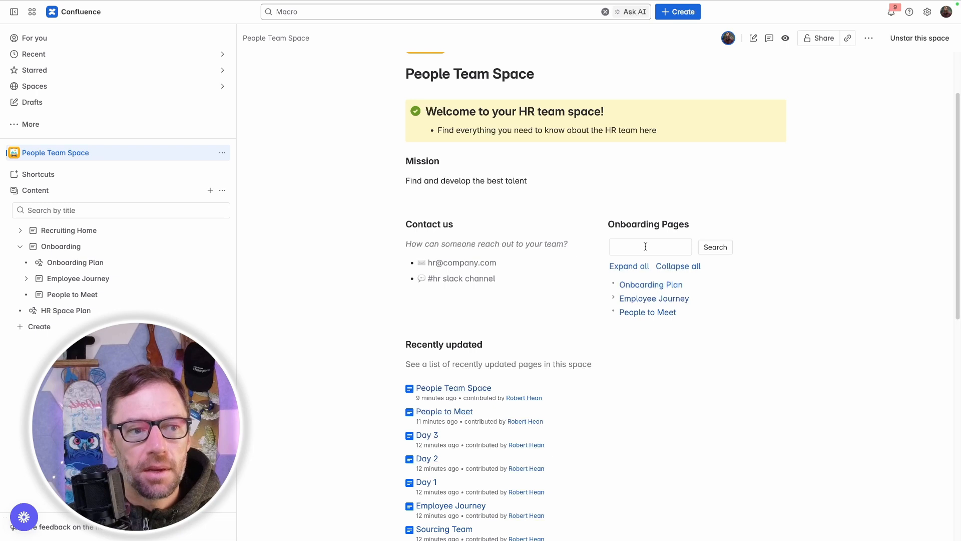
click(614, 298)
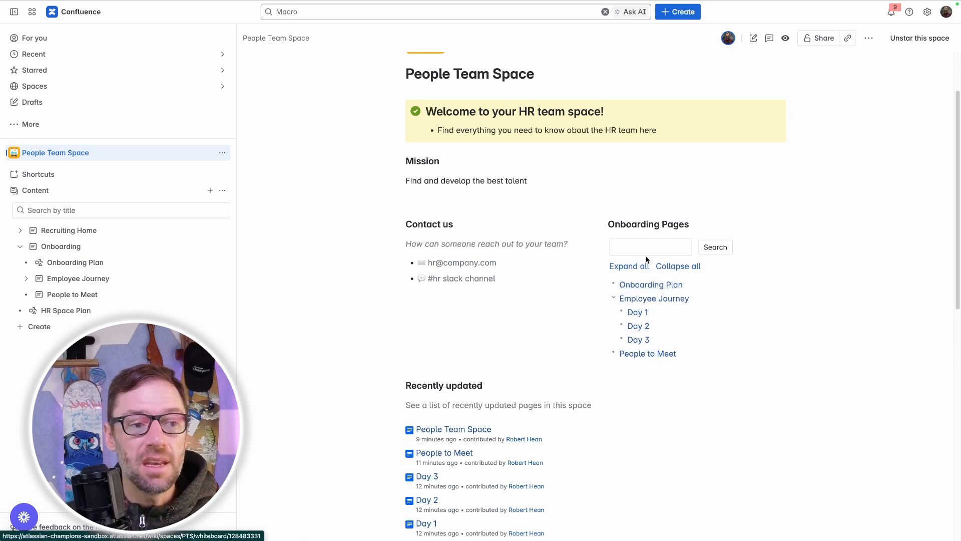
click(624, 240)
click(792, 223)
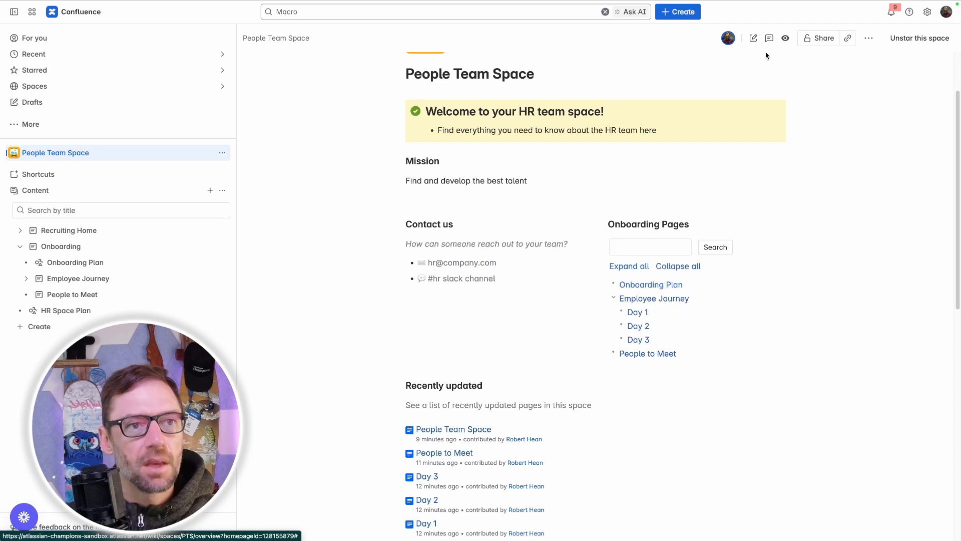
Review the settings of the Page Tree macro under Onboarding Pages in the page editor and publish the page
click(754, 39)
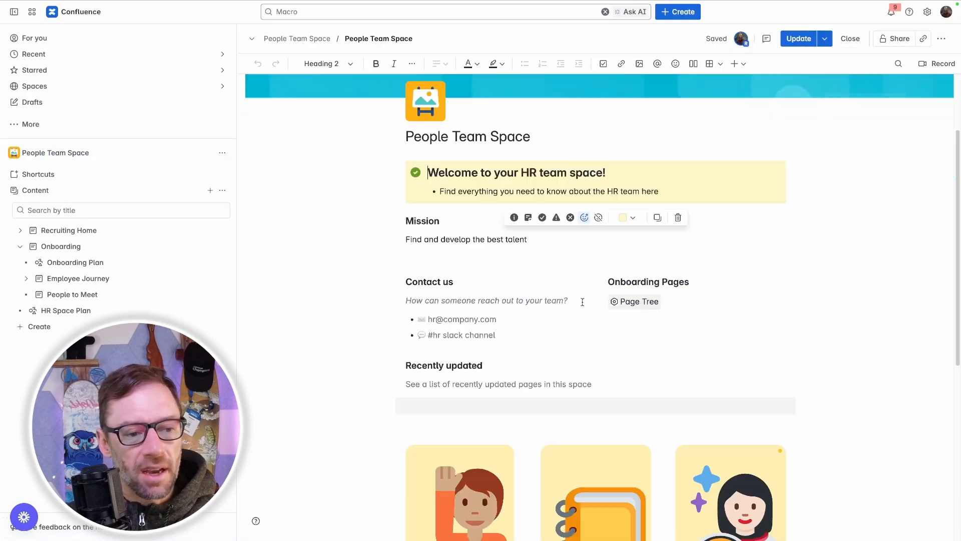
click(634, 218)
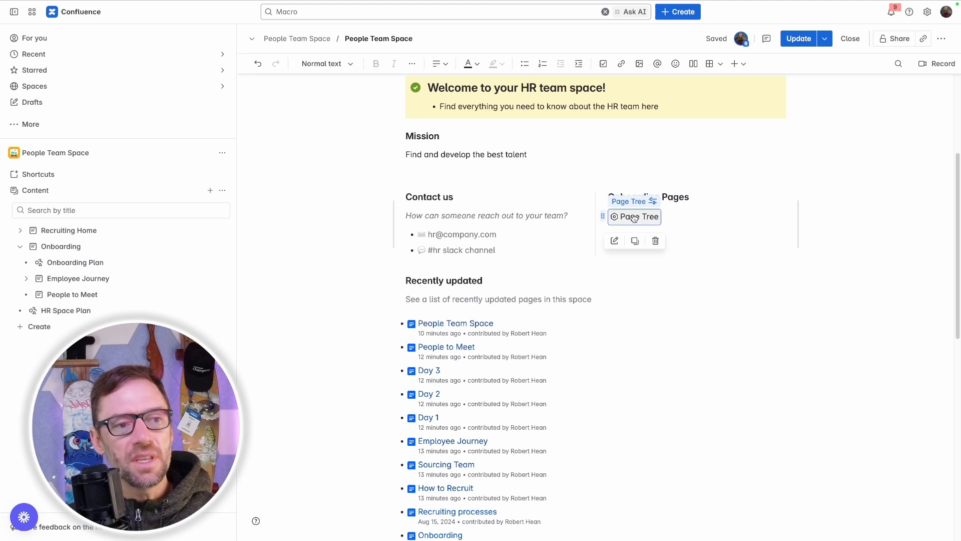
click(613, 243)
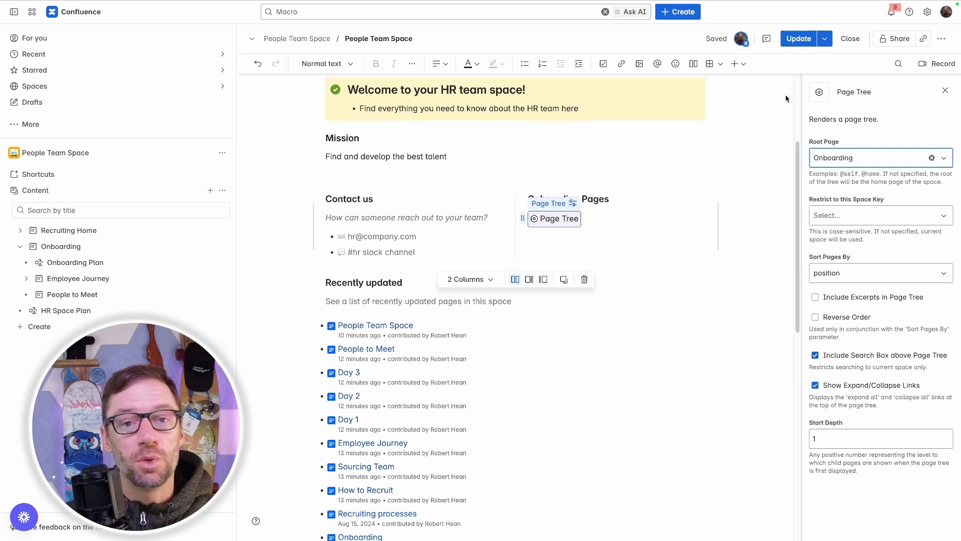
click(799, 44)
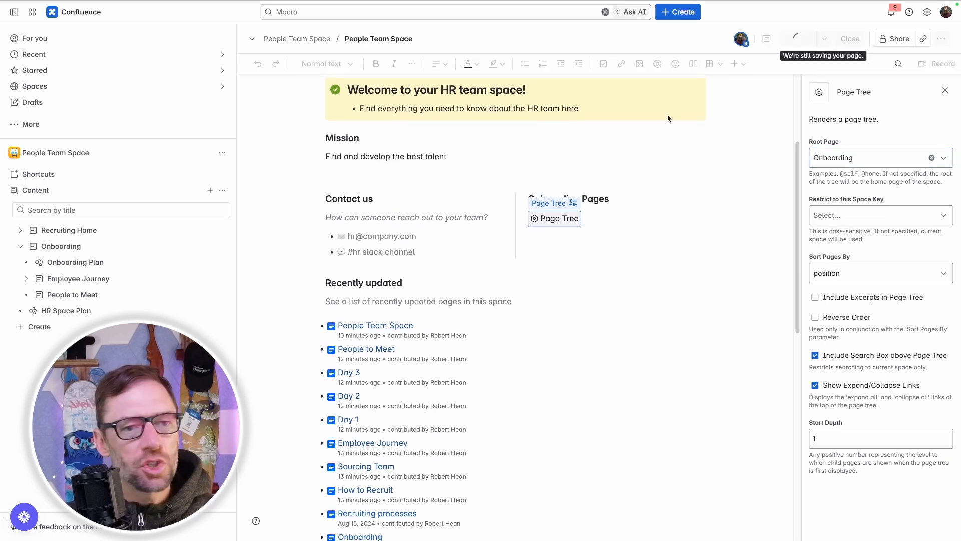
scroll(646, 367, down, 2)
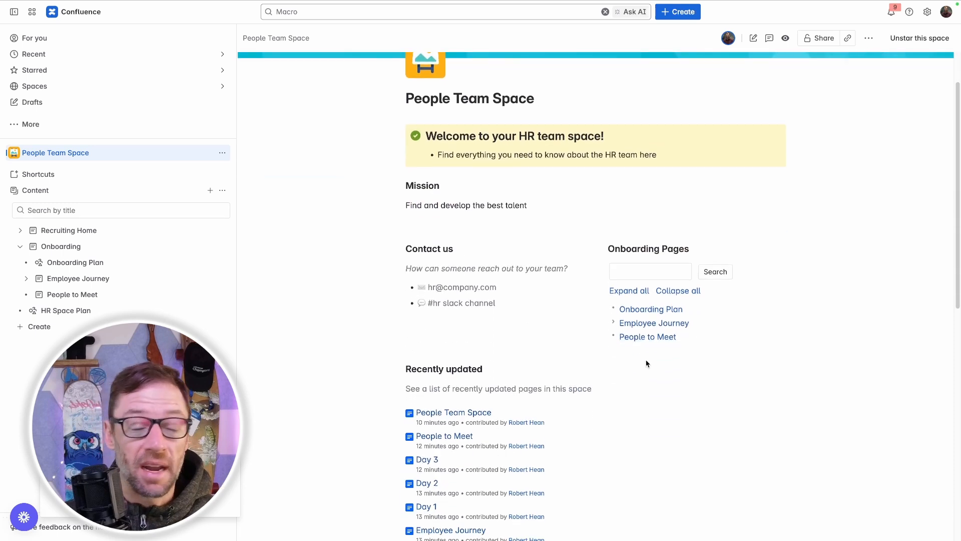